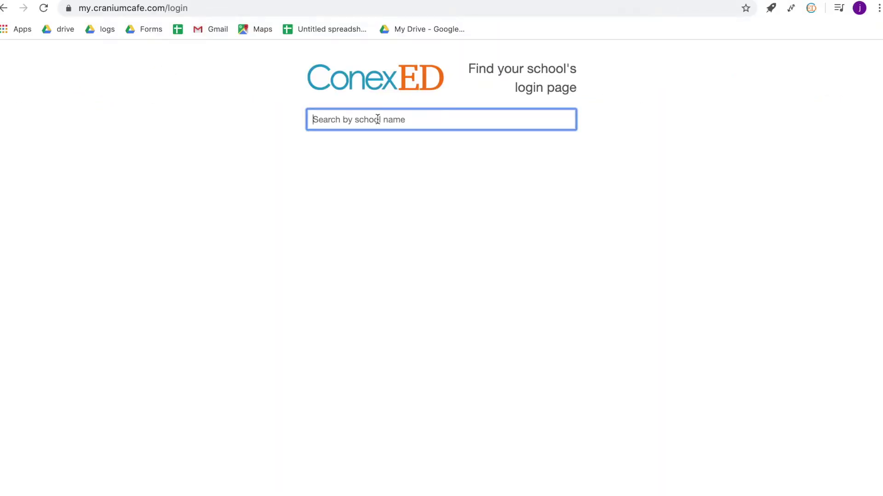
Step: Search schools for "east" and choose East Los Angeles College
{"action": "type", "text": "eas"}
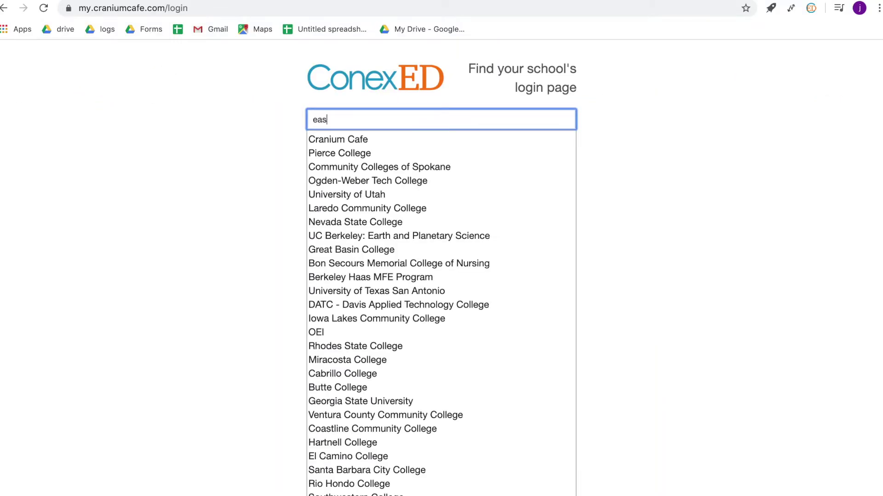
{"action": "type", "text": "t"}
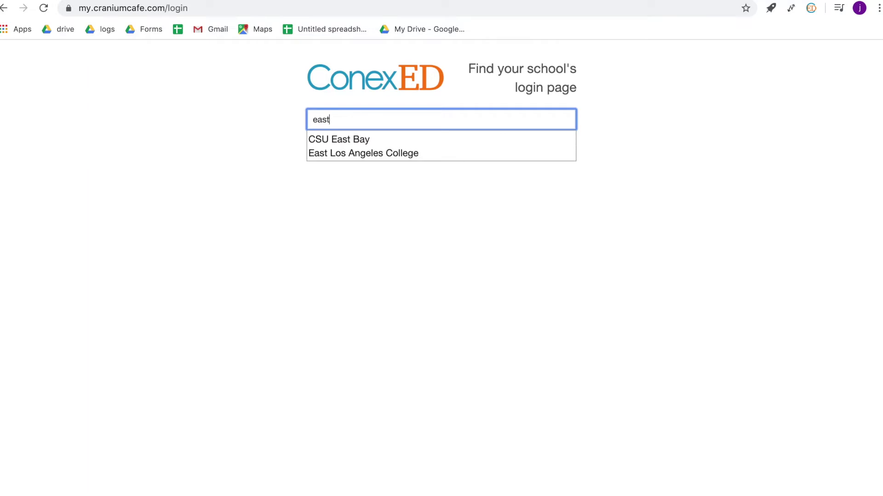
{"action": "left_click", "coordinate": [378, 154]}
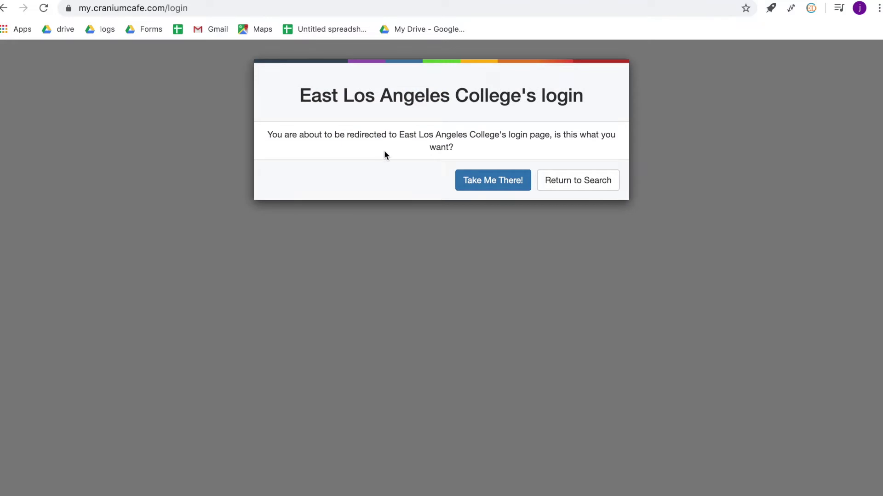
Step: Continue to East Los Angeles College's login page and agree to the Informed Consent Statement
{"action": "left_click", "coordinate": [482, 179]}
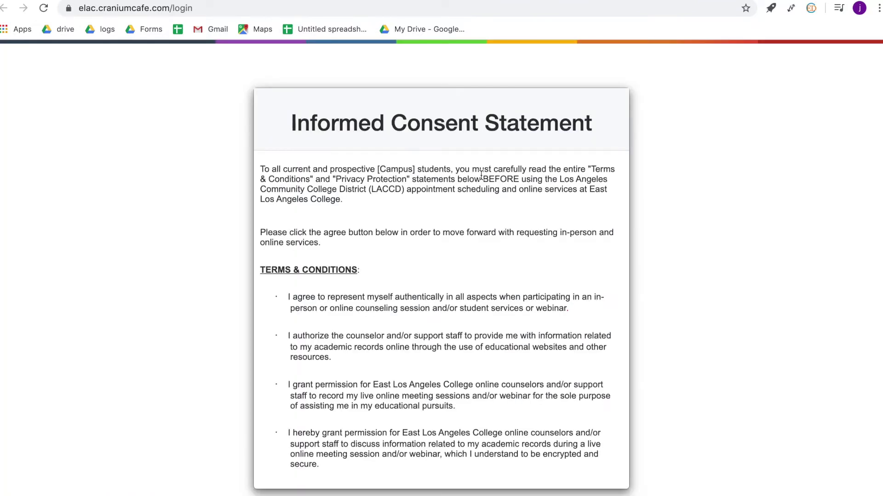
{"action": "scroll", "coordinate": [481, 175], "scroll_direction": "down", "scroll_amount": 1}
{"action": "scroll", "coordinate": [480, 175], "scroll_direction": "down", "scroll_amount": 2}
{"action": "scroll", "coordinate": [481, 175], "scroll_direction": "down", "scroll_amount": 2}
{"action": "scroll", "coordinate": [481, 174], "scroll_direction": "down", "scroll_amount": 1}
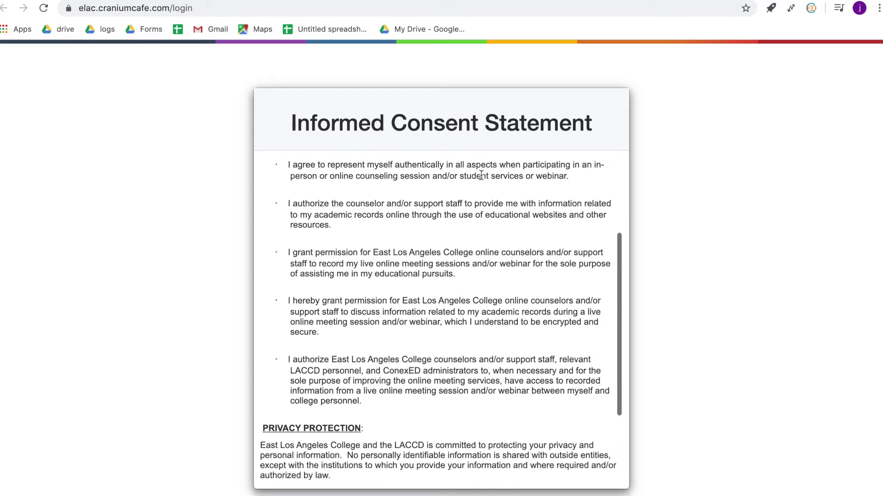
{"action": "scroll", "coordinate": [481, 175], "scroll_direction": "down", "scroll_amount": 3}
{"action": "scroll", "coordinate": [480, 175], "scroll_direction": "down", "scroll_amount": 1}
{"action": "scroll", "coordinate": [481, 175], "scroll_direction": "down", "scroll_amount": 2}
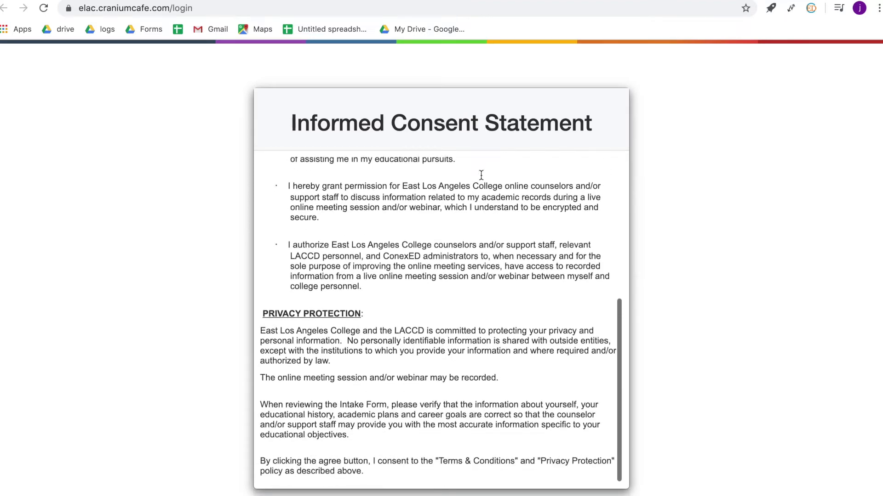
{"action": "scroll", "coordinate": [644, 253], "scroll_direction": "down", "scroll_amount": 3}
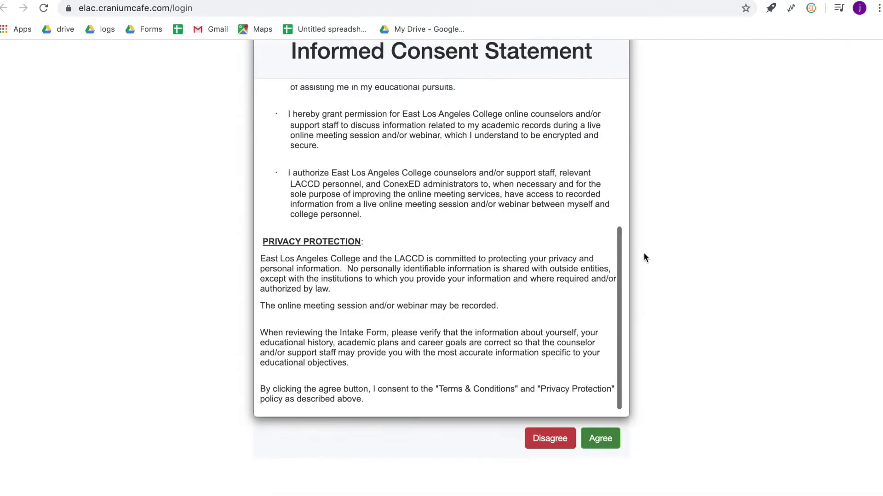
{"action": "scroll", "coordinate": [643, 253], "scroll_direction": "down", "scroll_amount": 1}
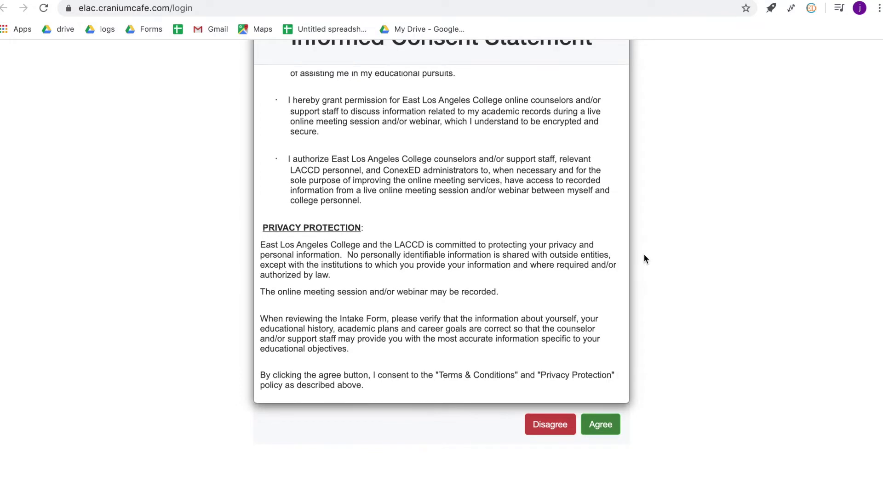
{"action": "left_click", "coordinate": [609, 430]}
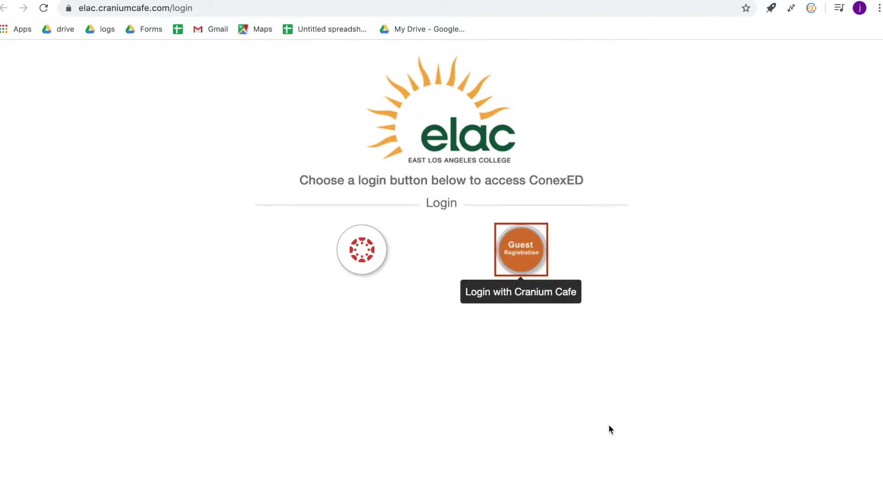
Step: Sign in with the LACCD Canvas student account and authorize Cranium Cafe access
{"action": "left_click", "coordinate": [370, 267]}
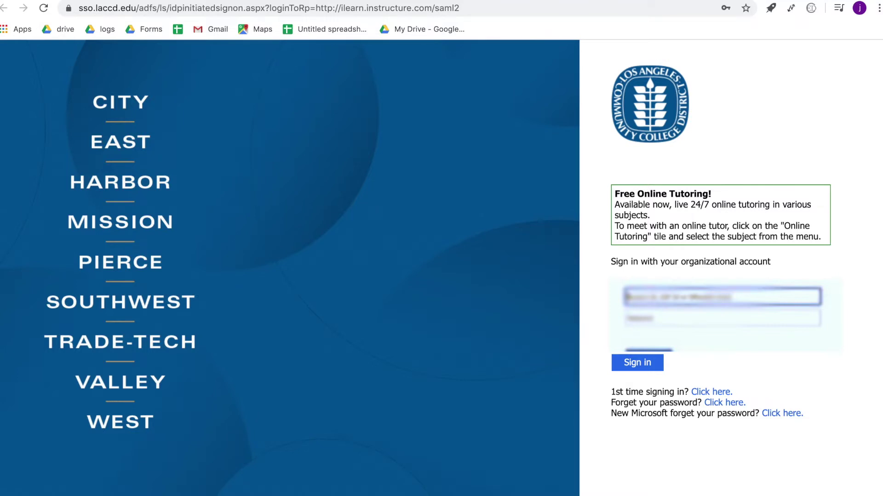
{"action": "key", "text": "Return"}
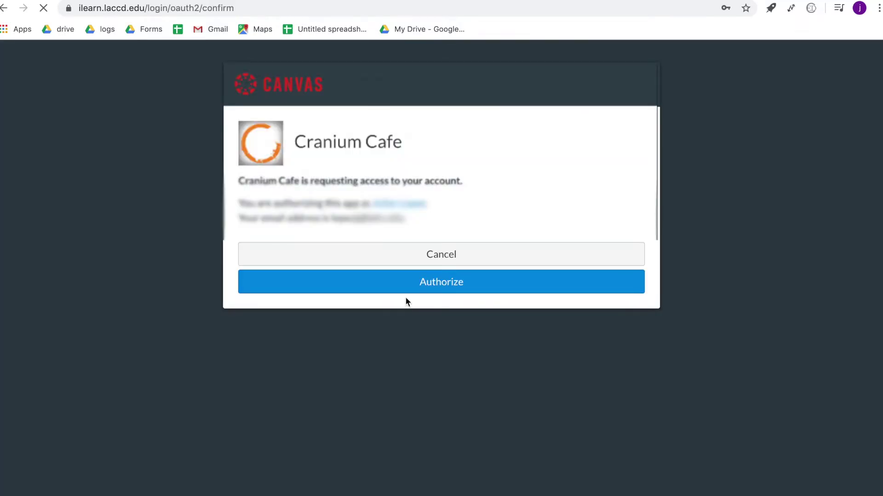
{"action": "left_click", "coordinate": [419, 288]}
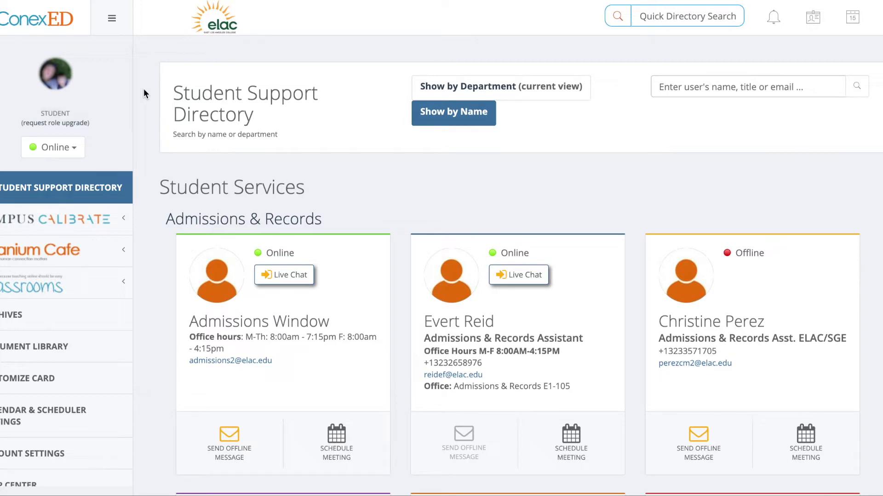
{"action": "scroll", "coordinate": [143, 93], "scroll_direction": "down", "scroll_amount": 2}
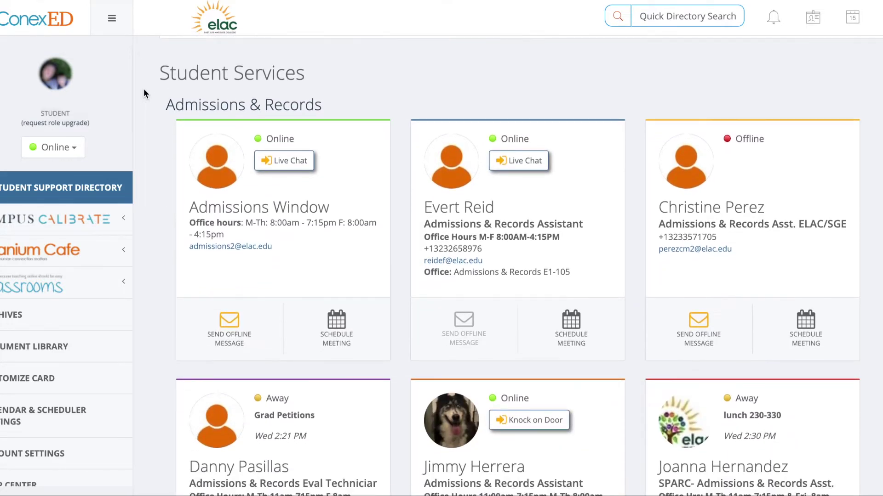
{"action": "scroll", "coordinate": [143, 93], "scroll_direction": "down", "scroll_amount": 3}
{"action": "scroll", "coordinate": [143, 94], "scroll_direction": "down", "scroll_amount": 2}
{"action": "scroll", "coordinate": [144, 94], "scroll_direction": "down", "scroll_amount": 3}
{"action": "scroll", "coordinate": [143, 94], "scroll_direction": "down", "scroll_amount": 2}
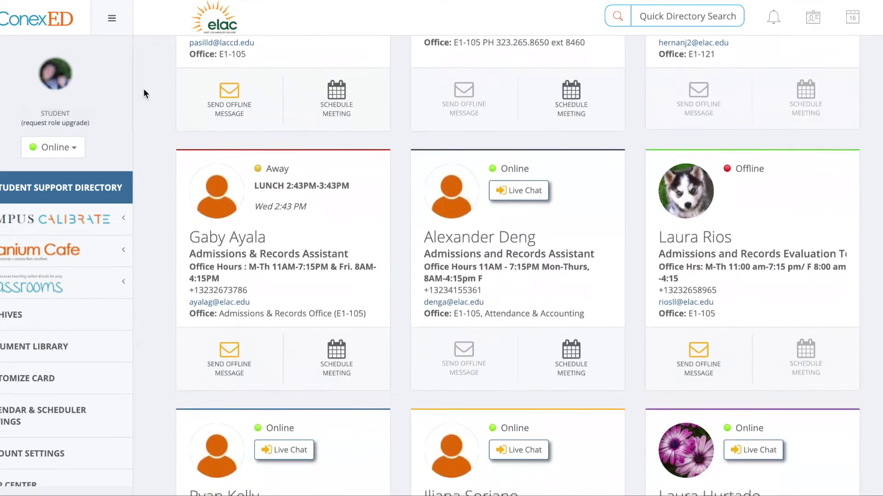
{"action": "scroll", "coordinate": [143, 94], "scroll_direction": "down", "scroll_amount": 1}
{"action": "scroll", "coordinate": [144, 94], "scroll_direction": "down", "scroll_amount": 1}
{"action": "scroll", "coordinate": [144, 93], "scroll_direction": "up", "scroll_amount": 10}
{"action": "scroll", "coordinate": [144, 94], "scroll_direction": "down", "scroll_amount": 1}
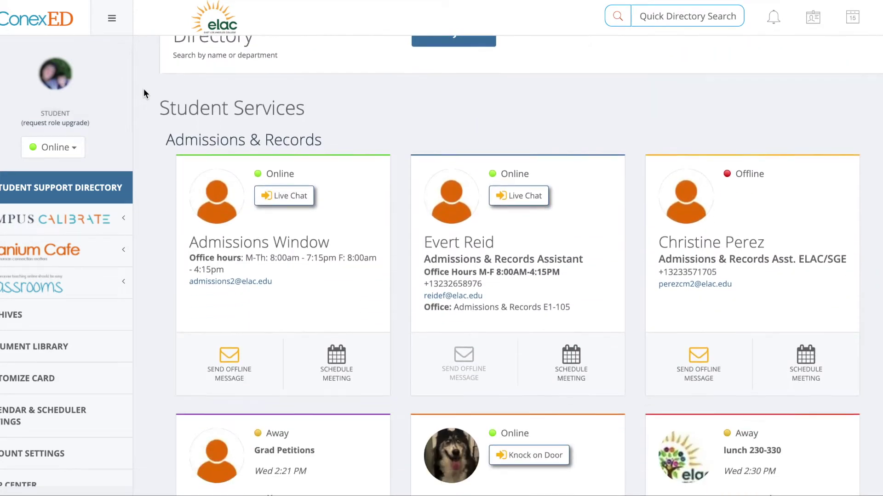
{"action": "scroll", "coordinate": [143, 94], "scroll_direction": "down", "scroll_amount": 2}
{"action": "scroll", "coordinate": [144, 94], "scroll_direction": "down", "scroll_amount": 5}
{"action": "scroll", "coordinate": [143, 94], "scroll_direction": "down", "scroll_amount": 1}
{"action": "scroll", "coordinate": [144, 93], "scroll_direction": "down", "scroll_amount": 2}
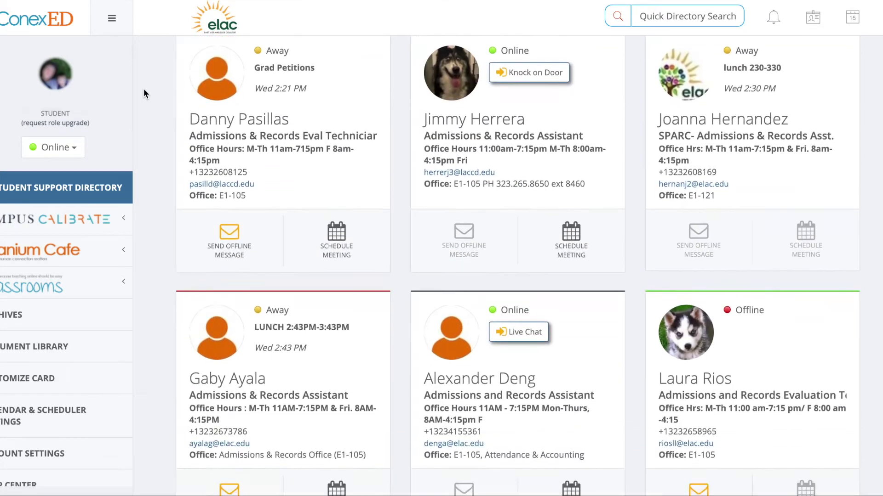
{"action": "scroll", "coordinate": [144, 94], "scroll_direction": "down", "scroll_amount": 1}
{"action": "scroll", "coordinate": [144, 94], "scroll_direction": "down", "scroll_amount": 2}
{"action": "scroll", "coordinate": [143, 94], "scroll_direction": "down", "scroll_amount": 1}
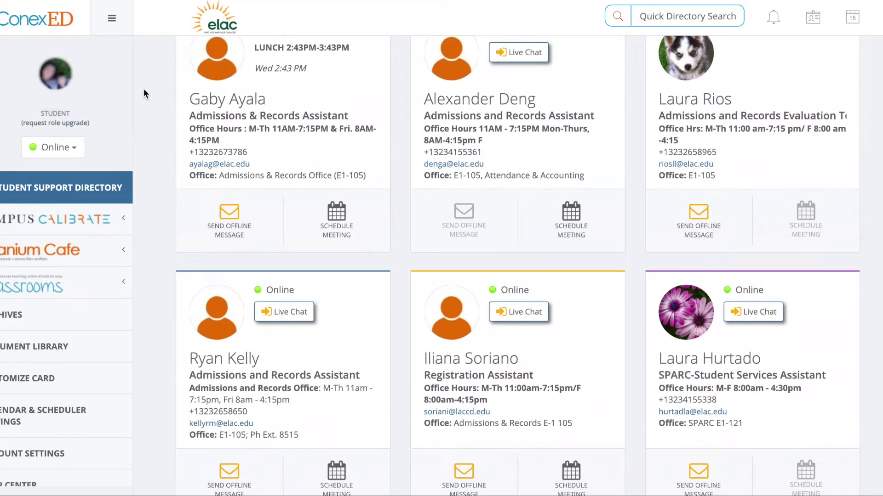
{"action": "scroll", "coordinate": [143, 94], "scroll_direction": "down", "scroll_amount": 2}
{"action": "scroll", "coordinate": [144, 94], "scroll_direction": "down", "scroll_amount": 2}
{"action": "scroll", "coordinate": [144, 93], "scroll_direction": "down", "scroll_amount": 2}
{"action": "scroll", "coordinate": [144, 94], "scroll_direction": "down", "scroll_amount": 2}
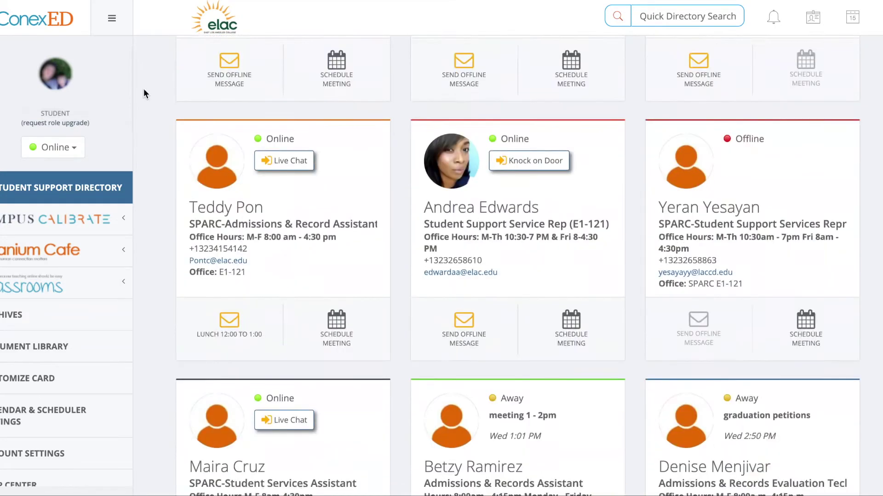
{"action": "scroll", "coordinate": [144, 94], "scroll_direction": "down", "scroll_amount": 2}
{"action": "scroll", "coordinate": [143, 94], "scroll_direction": "down", "scroll_amount": 3}
{"action": "scroll", "coordinate": [144, 94], "scroll_direction": "down", "scroll_amount": 1}
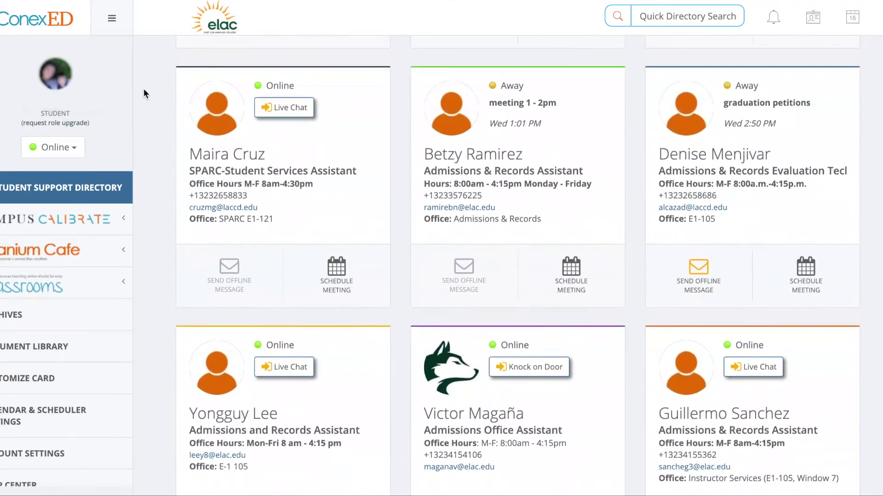
{"action": "scroll", "coordinate": [143, 94], "scroll_direction": "down", "scroll_amount": 4}
{"action": "scroll", "coordinate": [143, 94], "scroll_direction": "down", "scroll_amount": 4}
{"action": "scroll", "coordinate": [143, 93], "scroll_direction": "down", "scroll_amount": 2}
{"action": "scroll", "coordinate": [144, 93], "scroll_direction": "down", "scroll_amount": 2}
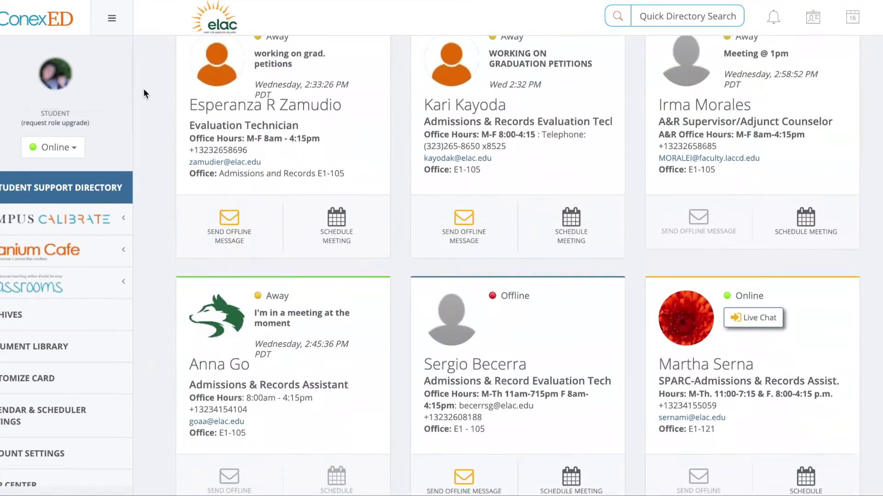
{"action": "scroll", "coordinate": [144, 92], "scroll_direction": "down", "scroll_amount": 4}
{"action": "key", "text": "Home"}
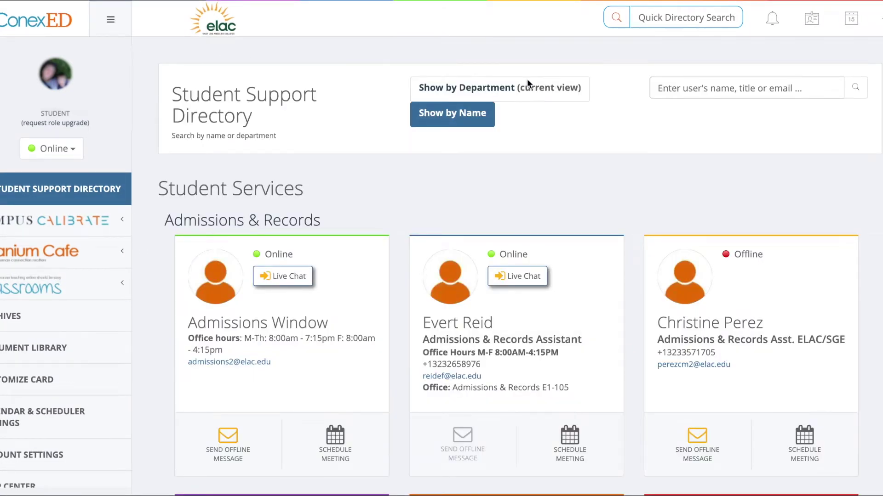
{"action": "left_click", "coordinate": [677, 92]}
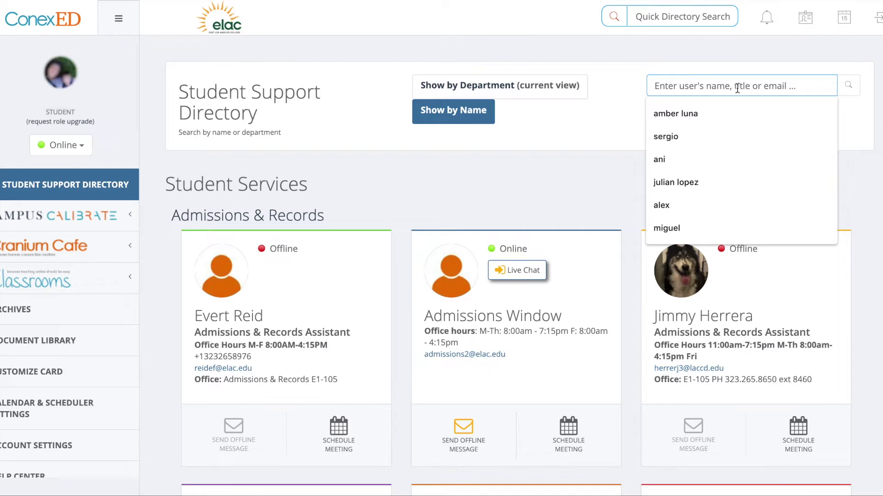
{"action": "type", "text": "ani"}
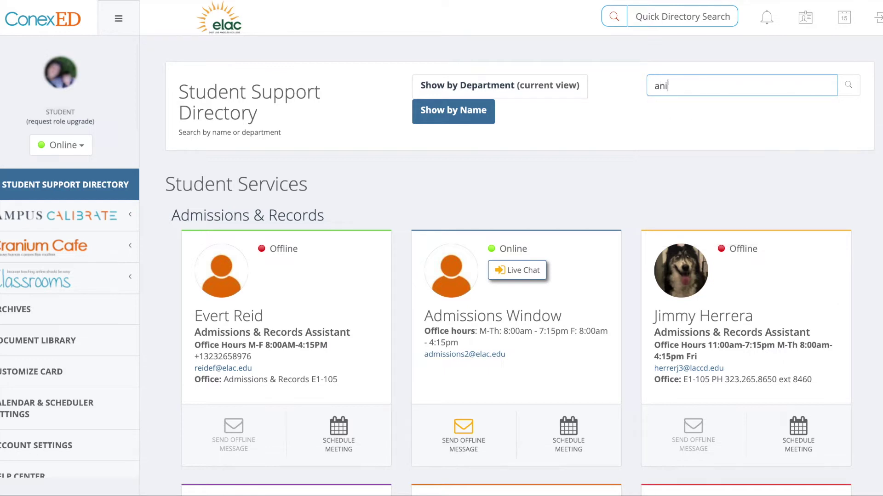
{"action": "left_click", "coordinate": [848, 92]}
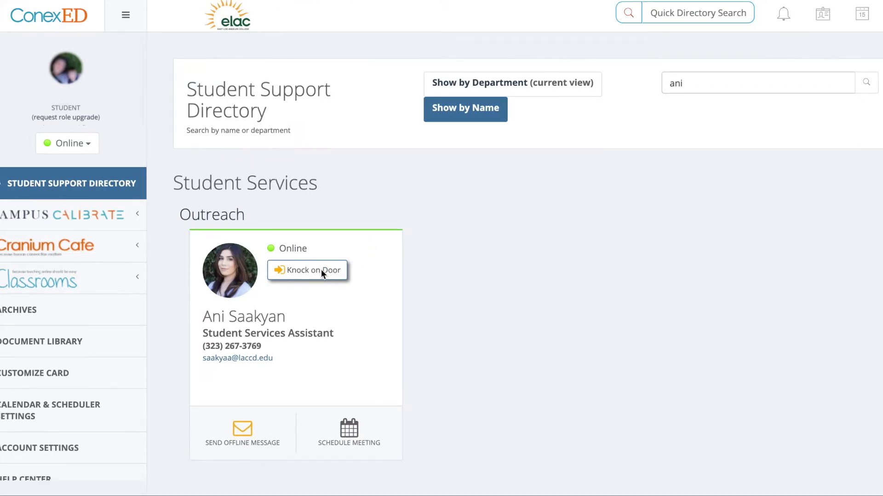
{"action": "left_click", "coordinate": [322, 271]}
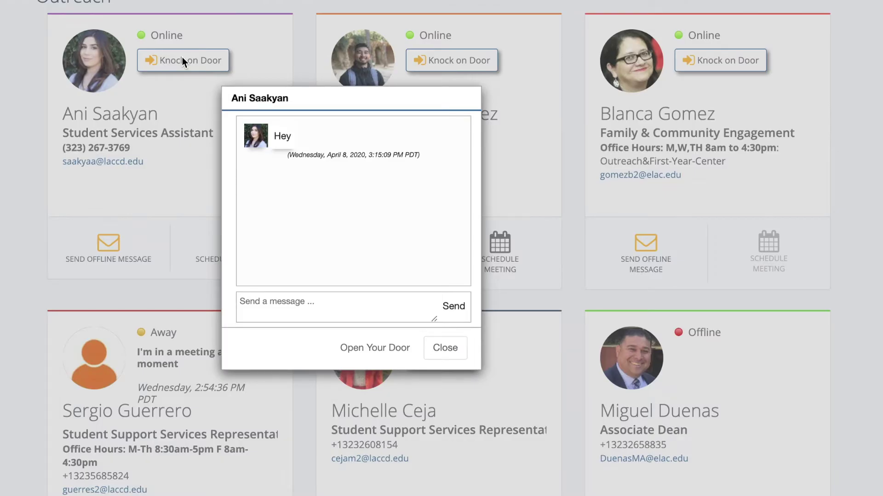
Step: Send Ani the chat message "would you be able to help me out?"
{"action": "left_click", "coordinate": [340, 301]}
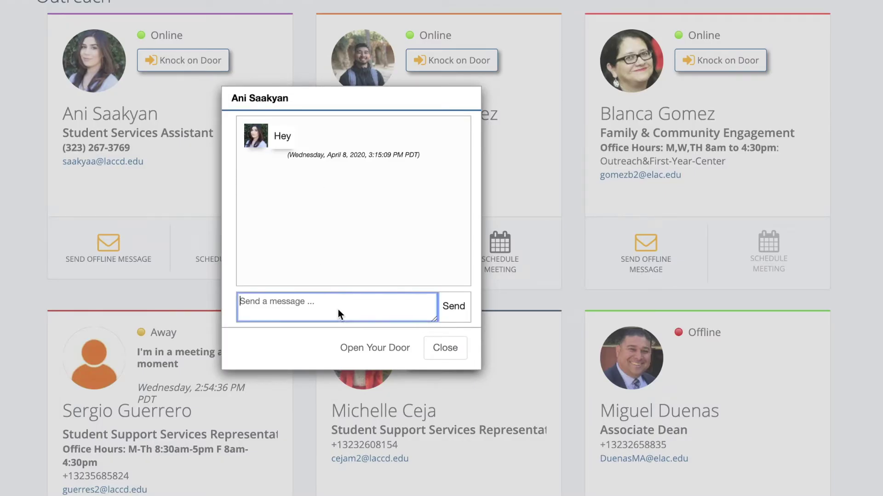
{"action": "type", "text": "would yo"}
{"action": "type", "text": "u be able to "}
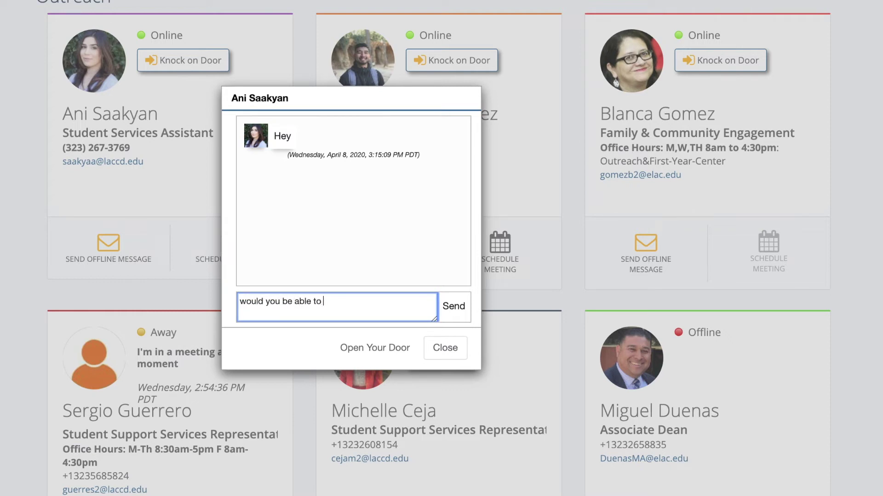
{"action": "type", "text": "helpo m"}
{"action": "key", "text": "BackSpace"}
{"action": "key", "text": "BackSpace"}
{"action": "key", "text": "BackSpace"}
{"action": "type", "text": "m"}
{"action": "type", "text": "e out?"}
{"action": "key", "text": "Return"}
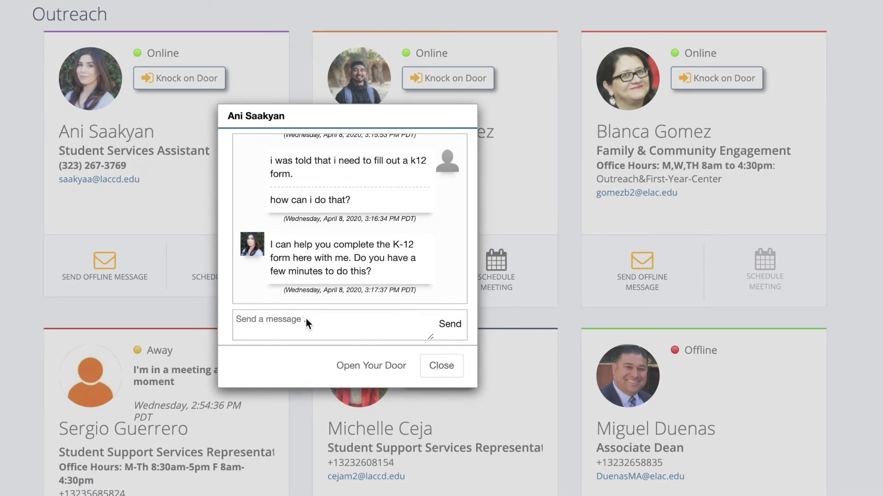
{"action": "left_click", "coordinate": [305, 319]}
{"action": "type", "text": "Yes "}
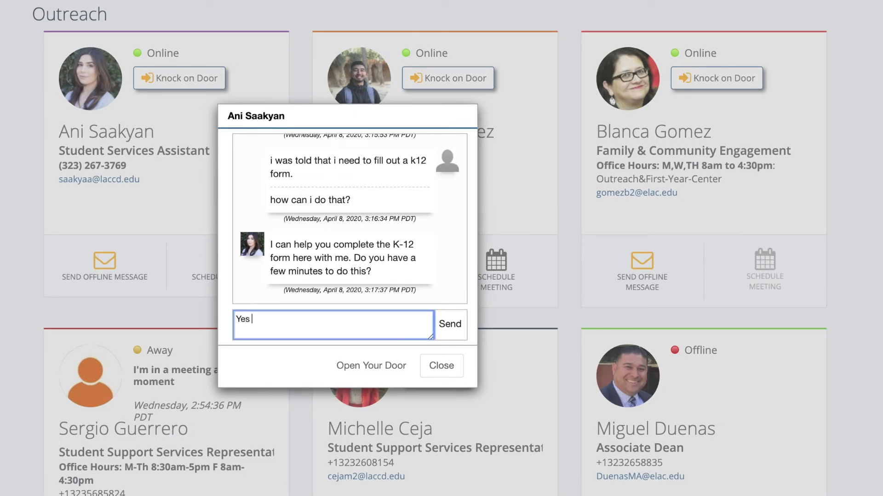
{"action": "type", "text": ","}
{"action": "type", "text": " i do."}
{"action": "key", "text": "Return"}
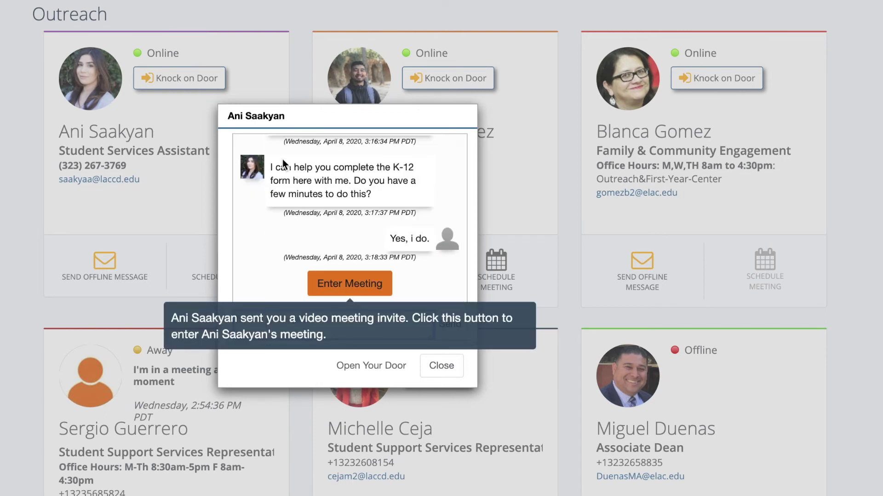
{"action": "left_click", "coordinate": [329, 285]}
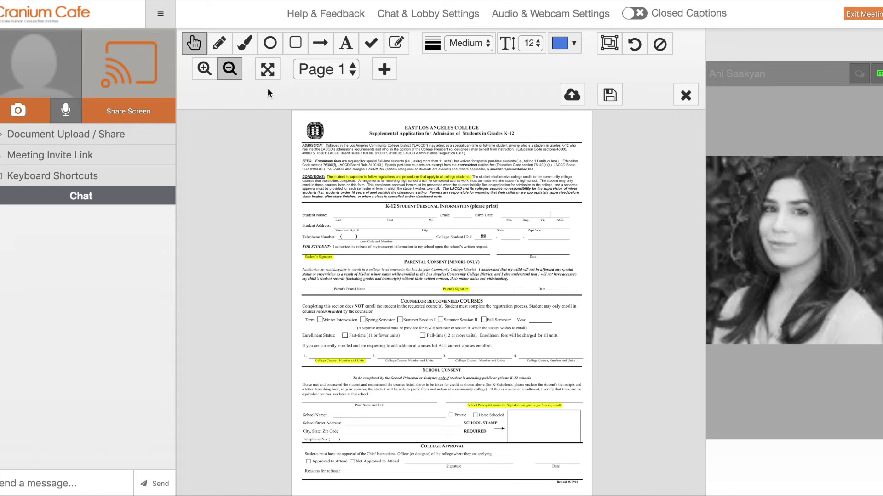
{"action": "left_click", "coordinate": [349, 46]}
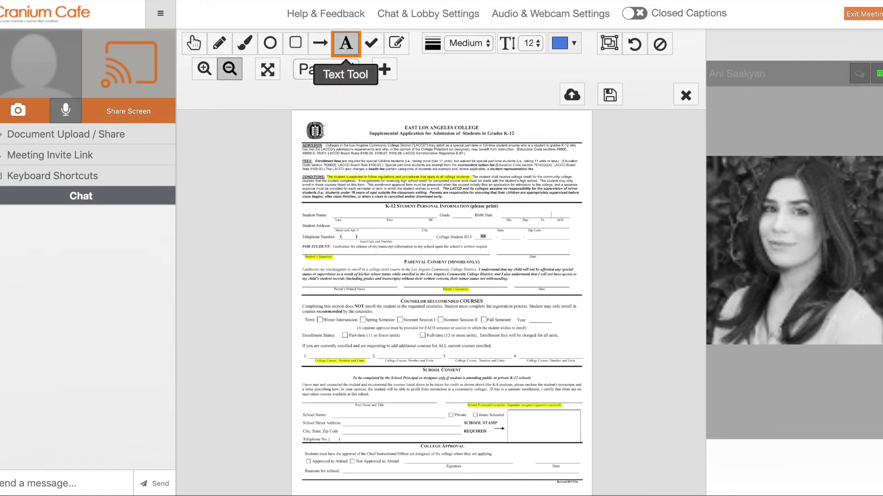
{"action": "left_click", "coordinate": [335, 213]}
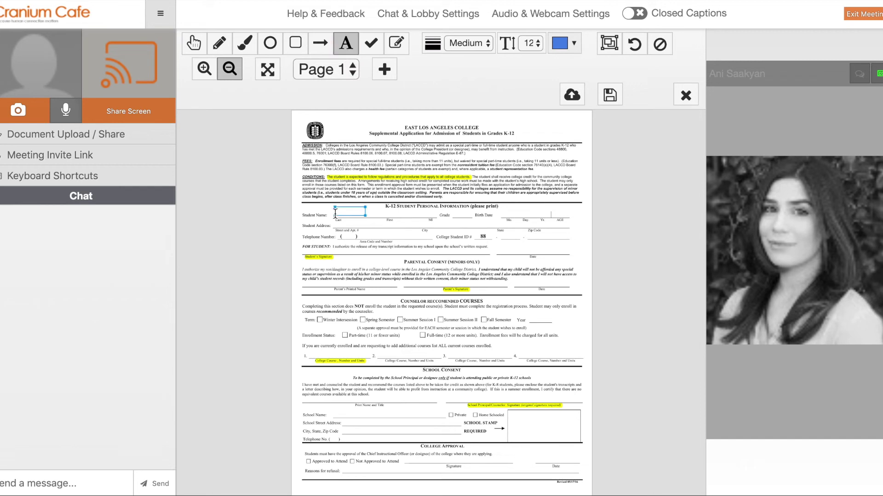
{"action": "type", "text": "lopez"}
{"action": "left_click", "coordinate": [383, 213]}
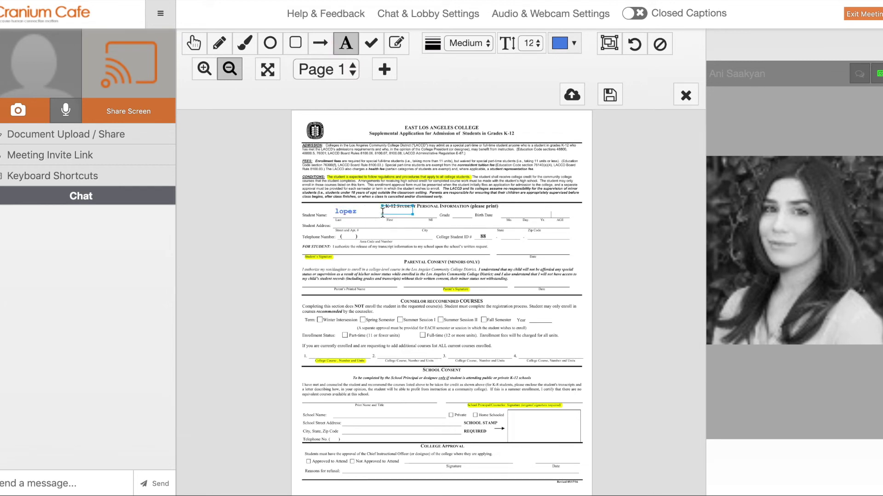
{"action": "left_click", "coordinate": [379, 214]}
{"action": "type", "text": "Julian"}
{"action": "left_click", "coordinate": [455, 215]}
{"action": "type", "text": "12"}
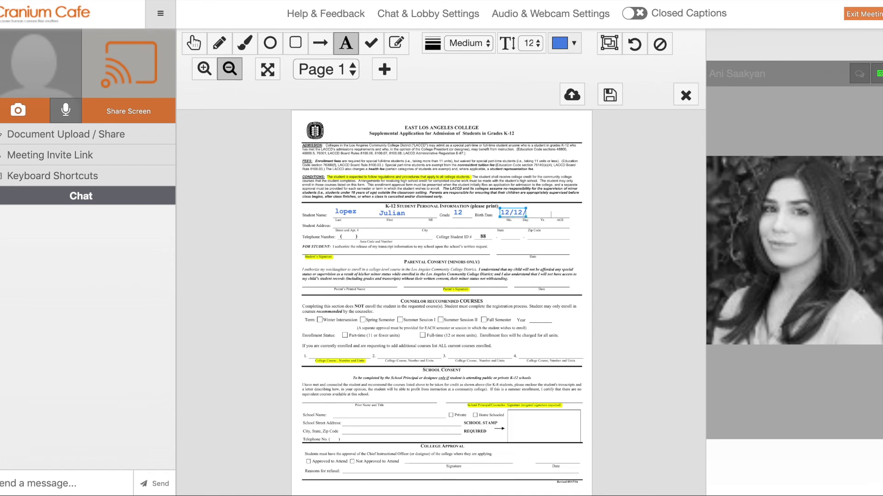
Step: Draw a freehand pencil stroke on the Student's Signature line
{"action": "left_click", "coordinate": [217, 46]}
{"action": "left_click", "coordinate": [218, 46]}
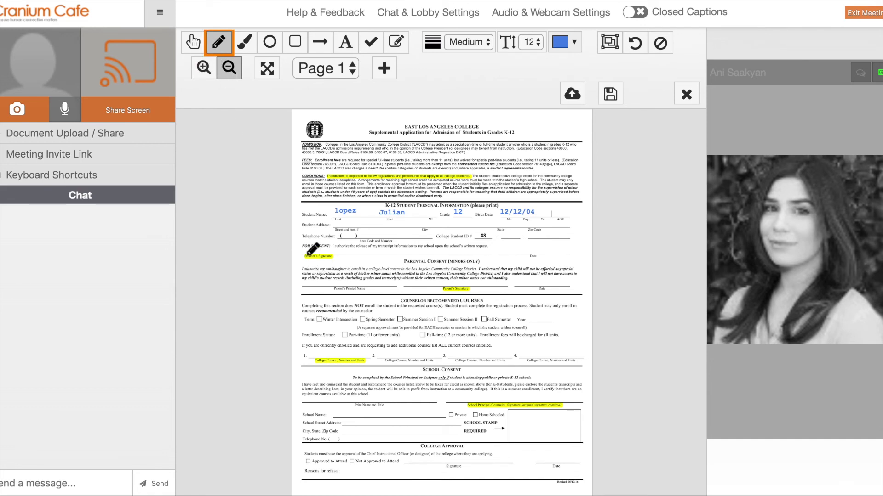
{"action": "left_click_drag", "start_coordinate": [304, 251], "coordinate": [316, 256]}
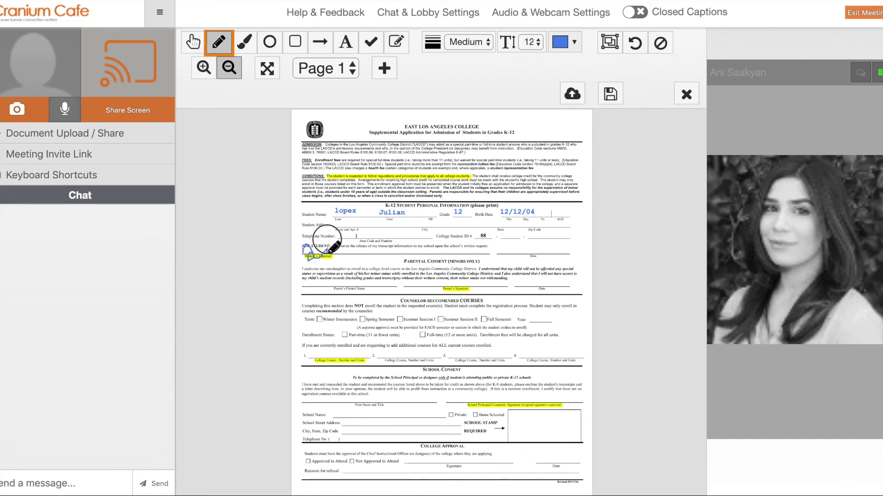